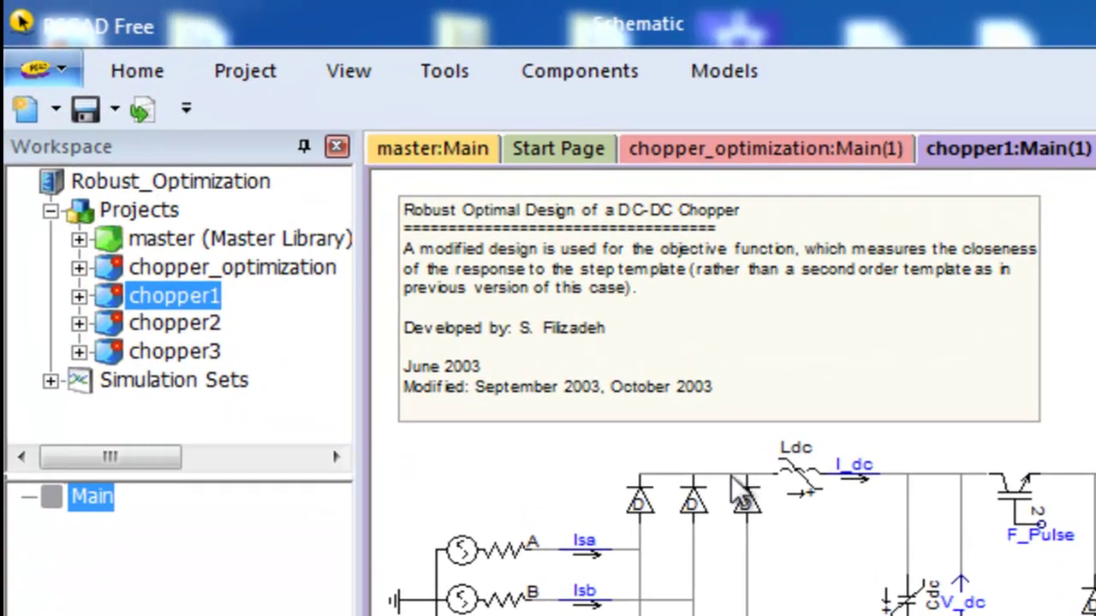
Open the chopper2 and chopper3 projects' Main schematics from the Workspace.
{"action": "left_click", "coordinate": [144, 318]}
{"action": "left_click", "coordinate": [167, 353]}
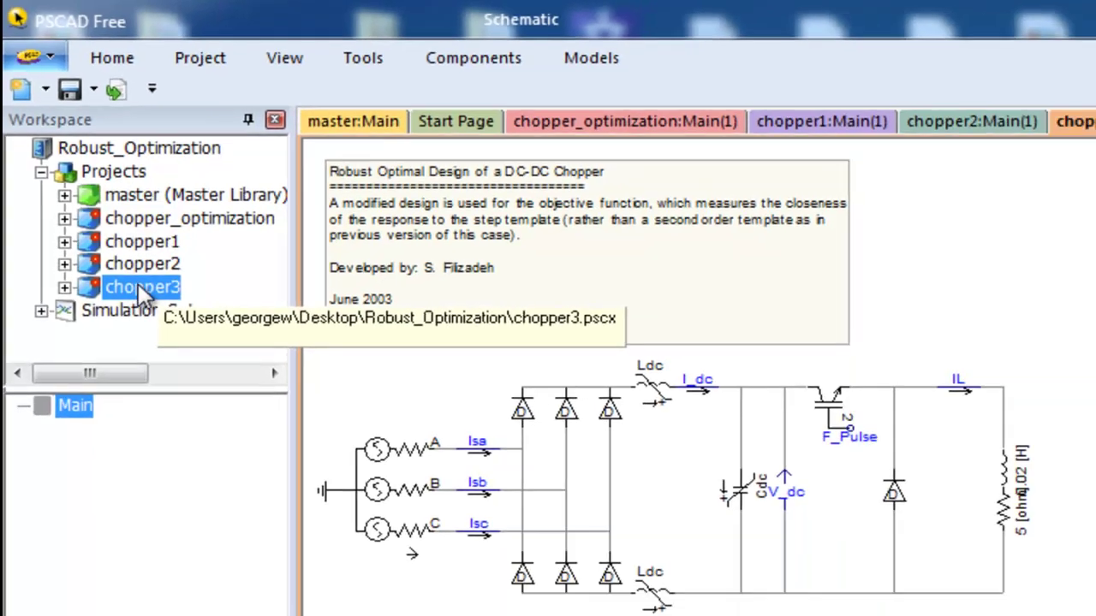
{"action": "double_click", "coordinate": [167, 351]}
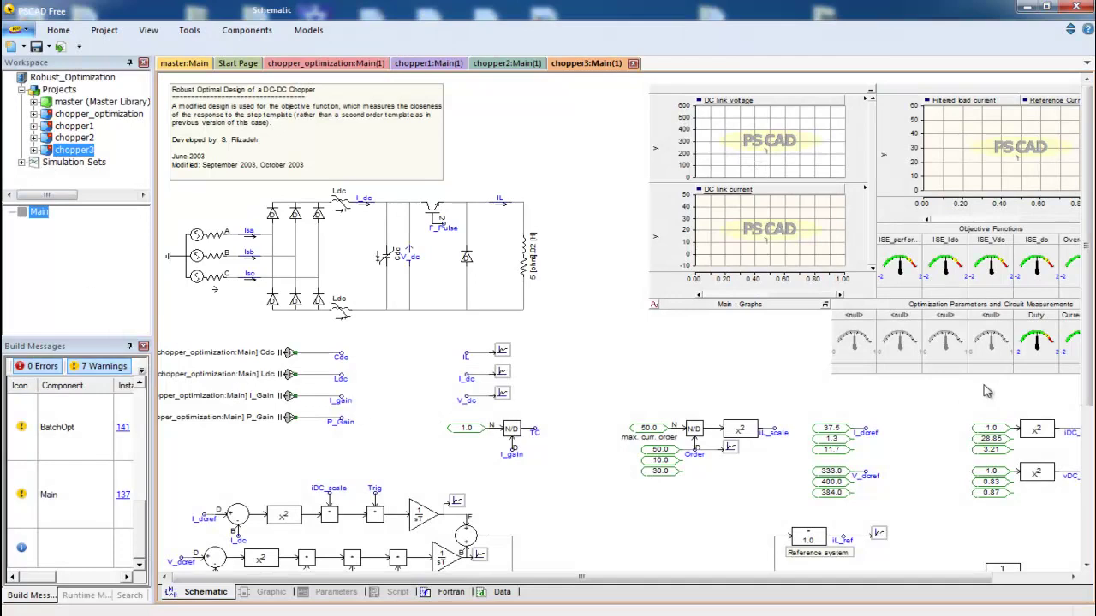
Return to chopper1's schematic, showing order constants 10.0/30.0/50.0.
{"action": "left_click_drag", "start_coordinate": [1083, 356], "coordinate": [1084, 514]}
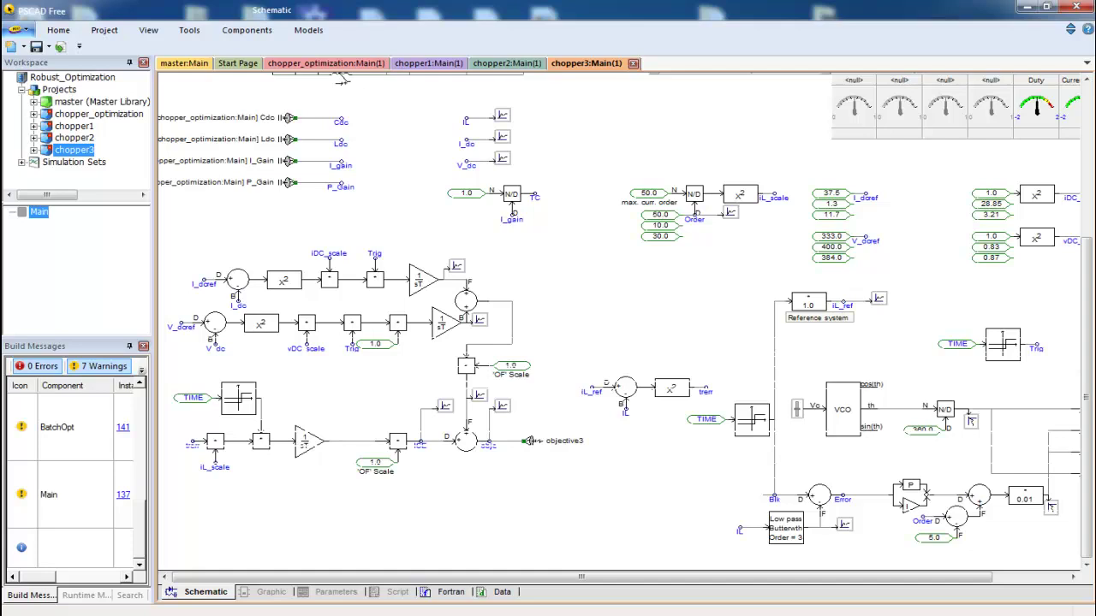
{"action": "scroll", "coordinate": [624, 322], "scroll_direction": "up", "scroll_amount": 5}
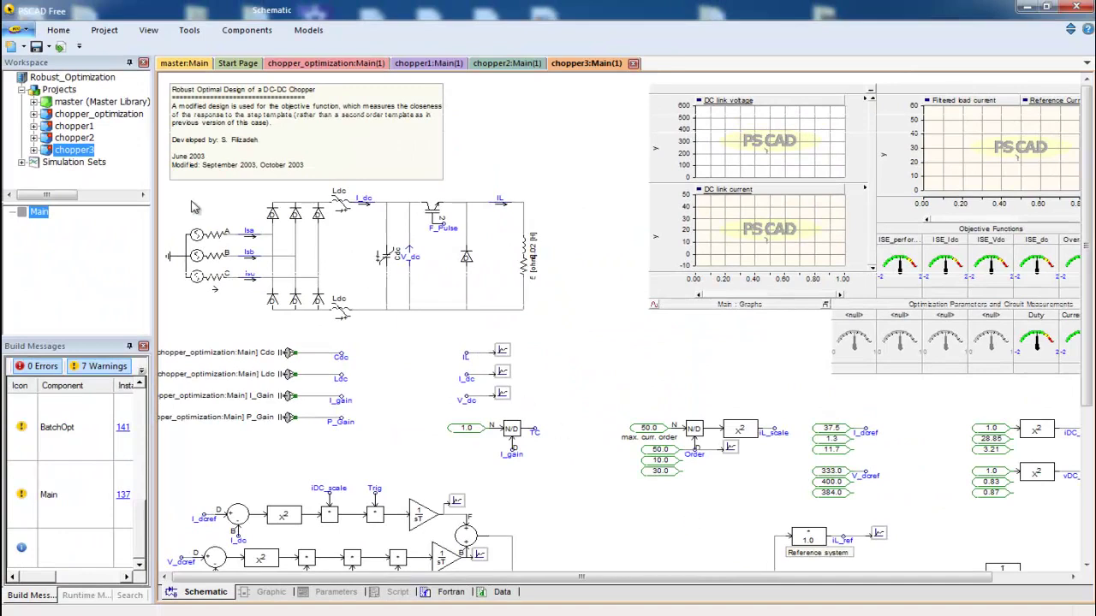
{"action": "left_click", "coordinate": [83, 139]}
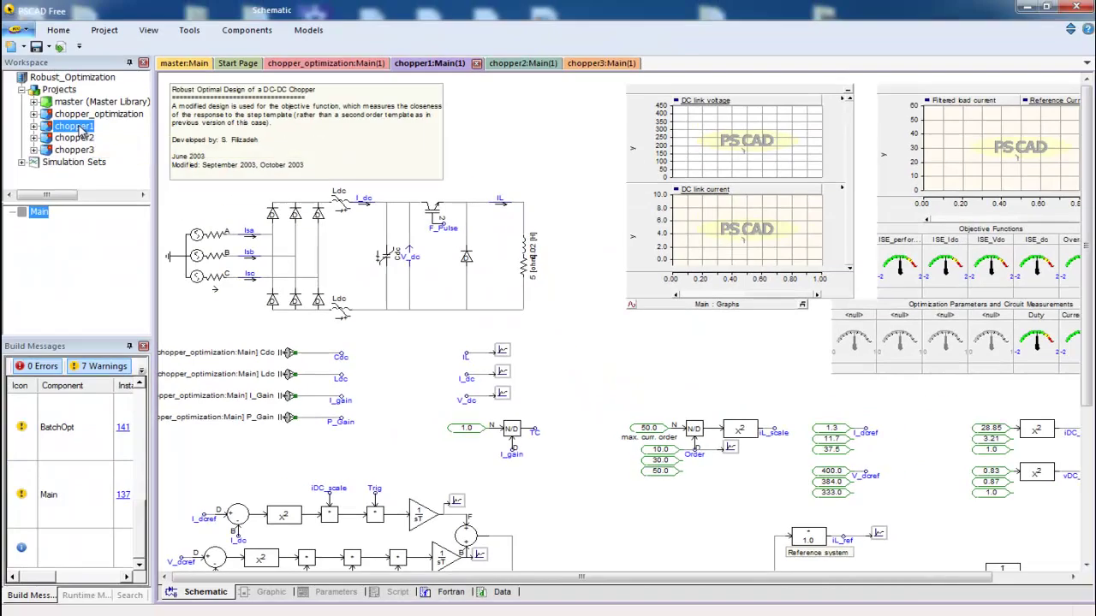
{"action": "double_click", "coordinate": [94, 115]}
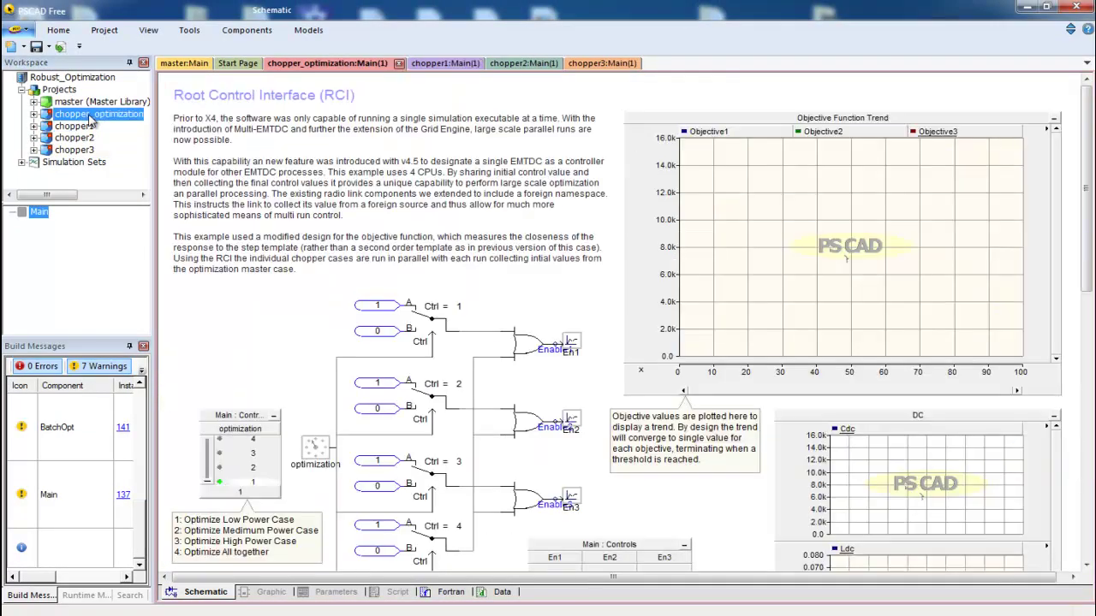
{"action": "left_click_drag", "start_coordinate": [1085, 202], "coordinate": [1089, 381]}
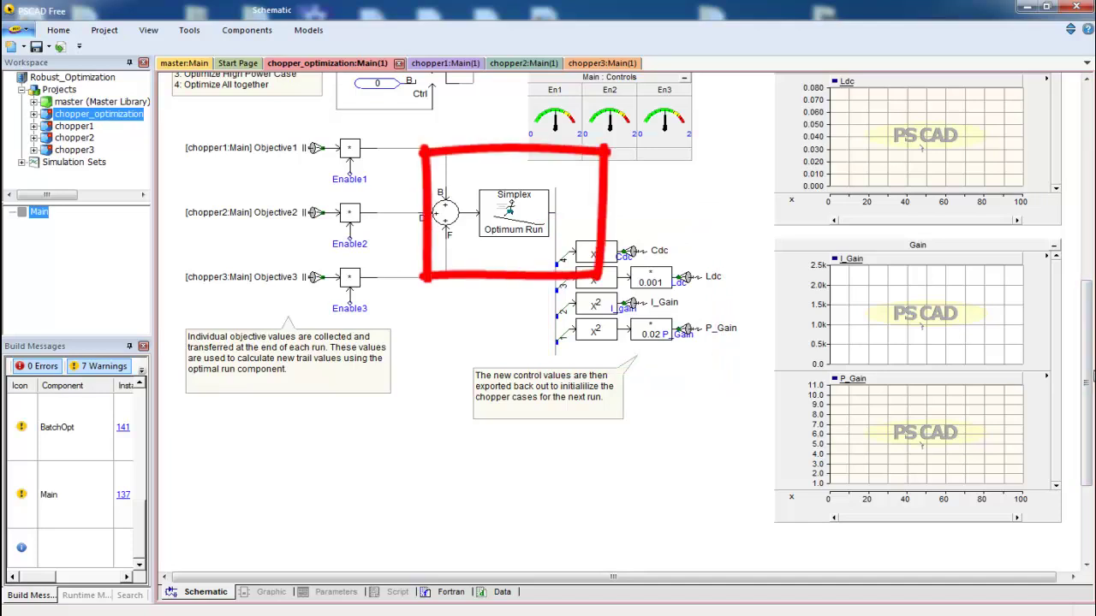
{"action": "left_click_drag", "start_coordinate": [1087, 381], "coordinate": [1085, 190]}
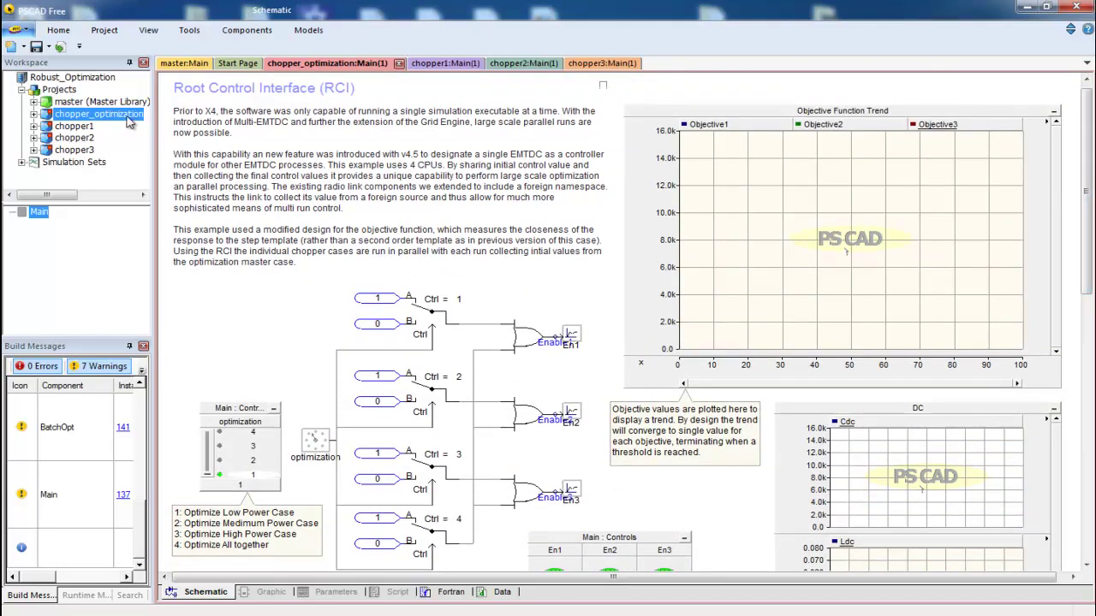
Review chopper_optimization's project settings (Master run configuration) and close them unchanged.
{"action": "right_click", "coordinate": [130, 118]}
{"action": "left_click", "coordinate": [186, 126]}
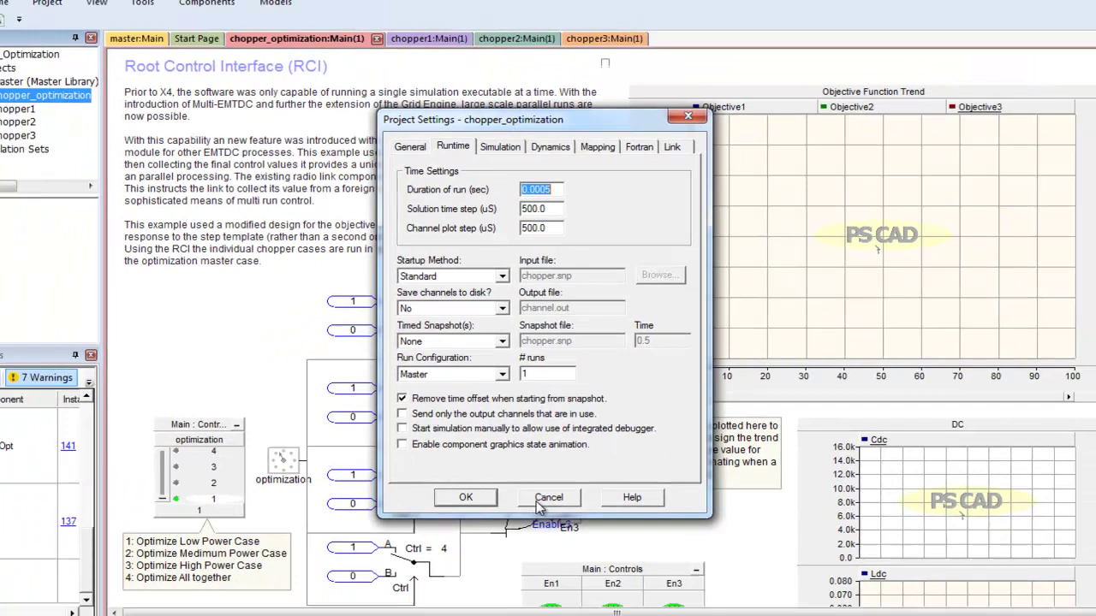
{"action": "left_click", "coordinate": [426, 608]}
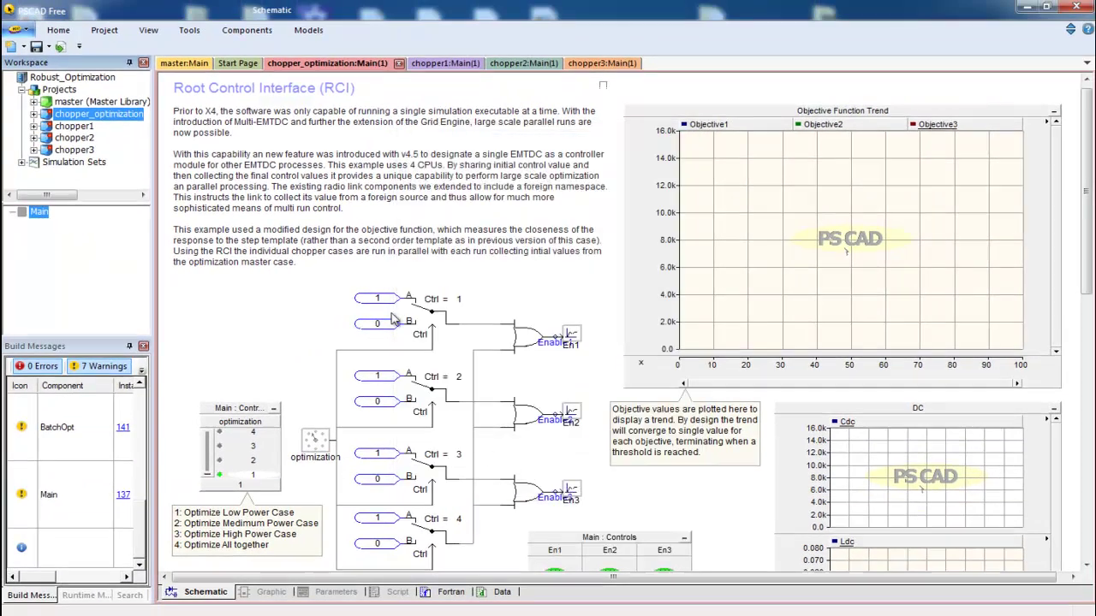
Open chopper1 and review its project settings (Slave, 0.5 s duration) without changes.
{"action": "double_click", "coordinate": [82, 127]}
{"action": "right_click", "coordinate": [83, 131]}
{"action": "left_click", "coordinate": [111, 139]}
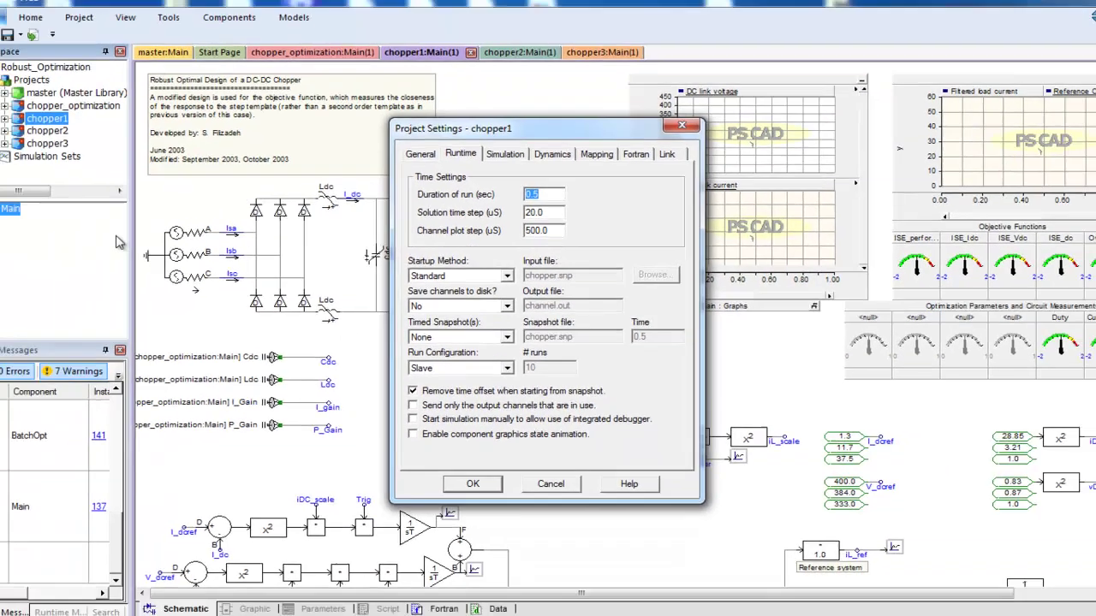
{"action": "left_click", "coordinate": [547, 488]}
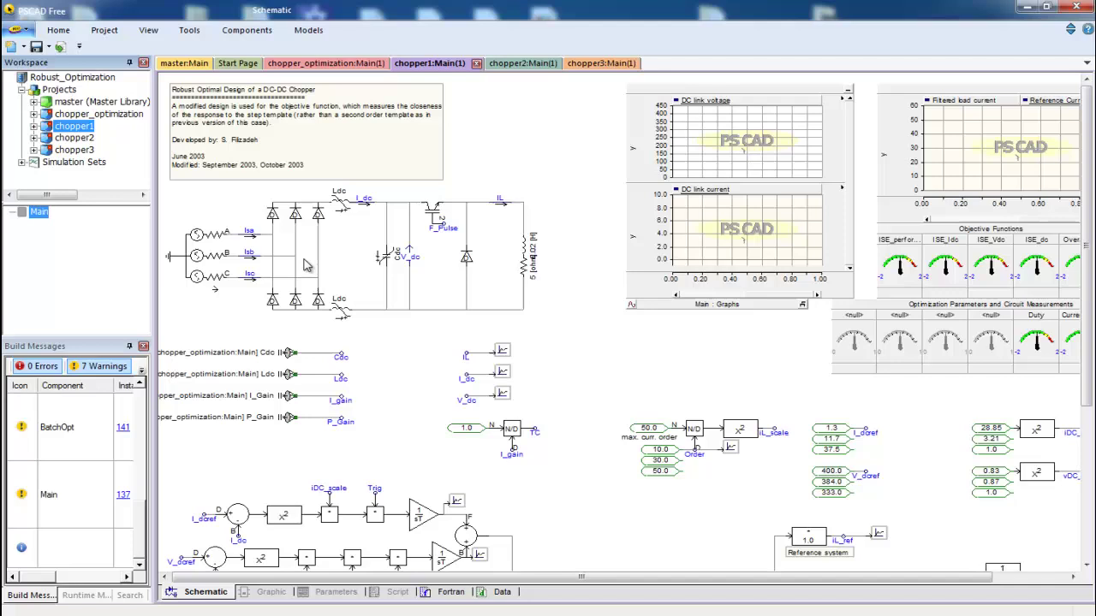
{"action": "double_click", "coordinate": [114, 118]}
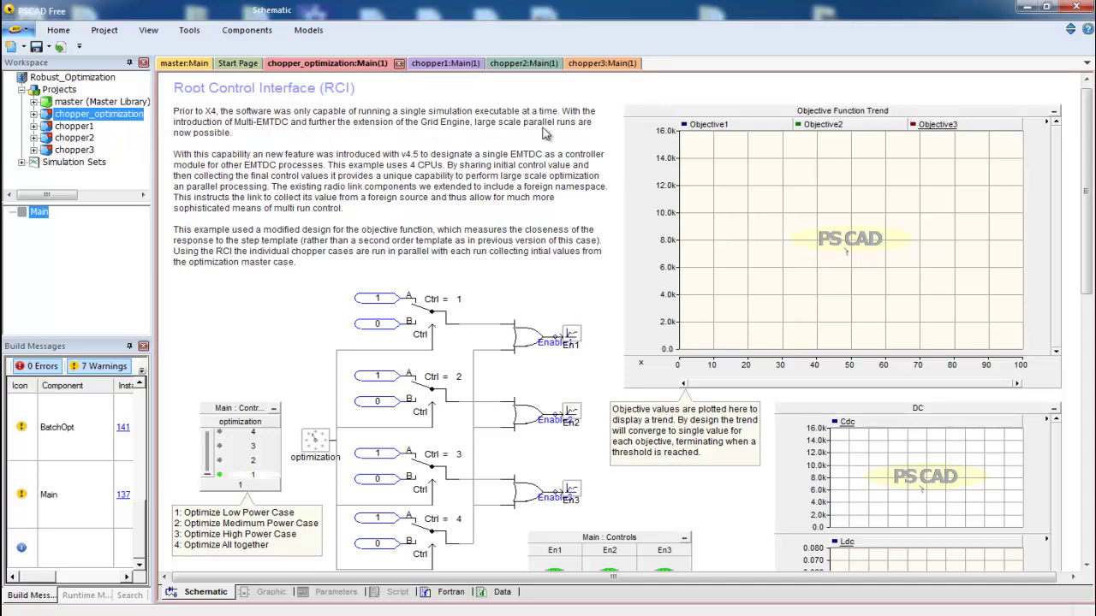
{"action": "scroll", "coordinate": [1086, 195], "scroll_direction": "down", "scroll_amount": 5}
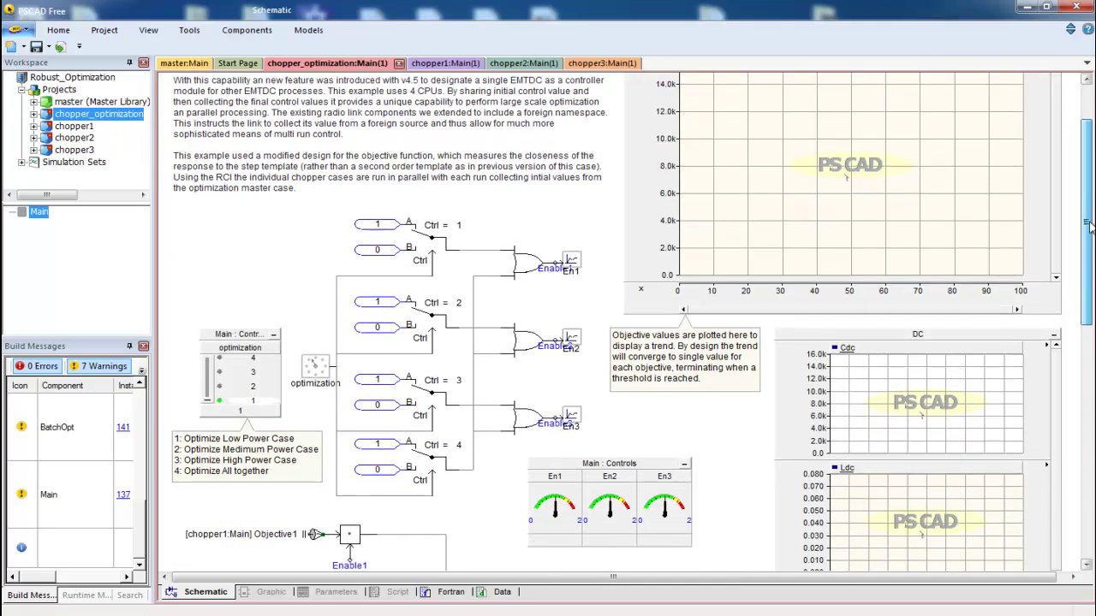
{"action": "scroll", "coordinate": [1091, 337], "scroll_direction": "down", "scroll_amount": 4}
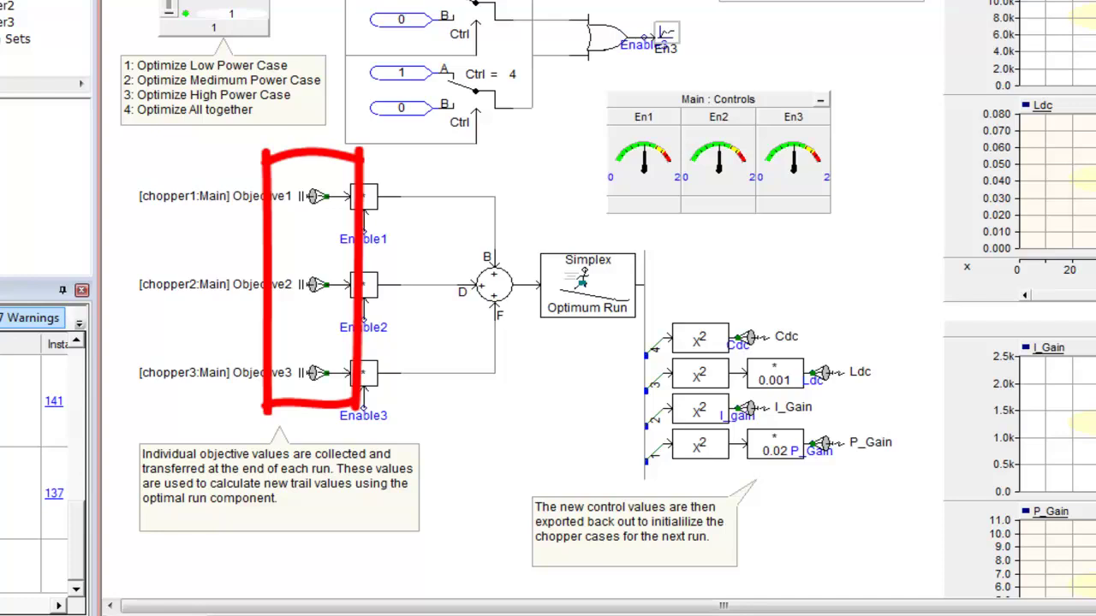
{"action": "double_click", "coordinate": [317, 197]}
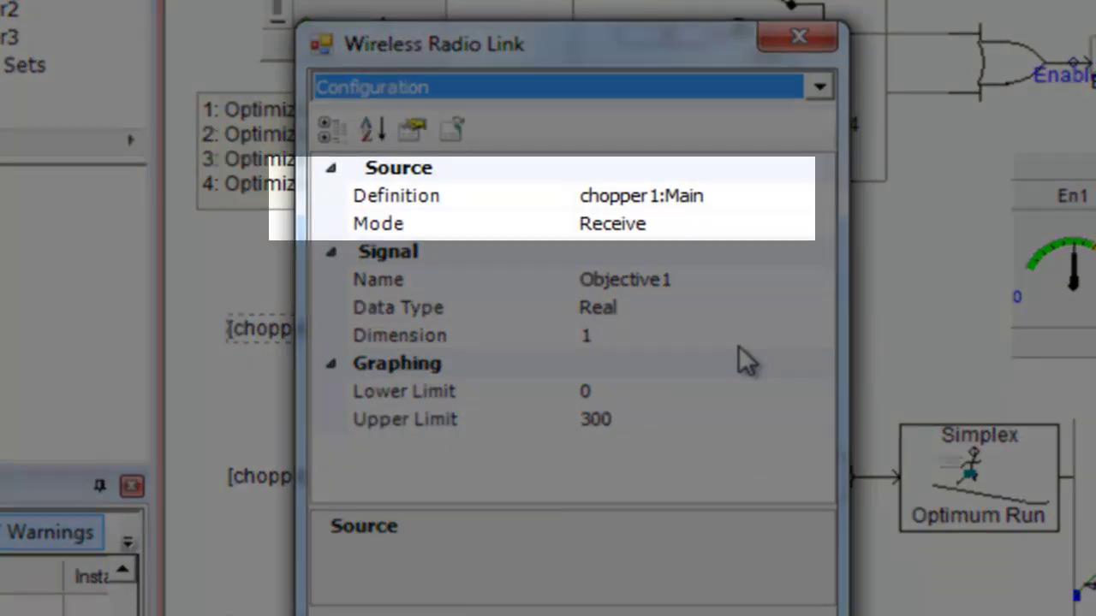
{"action": "key", "text": "Escape"}
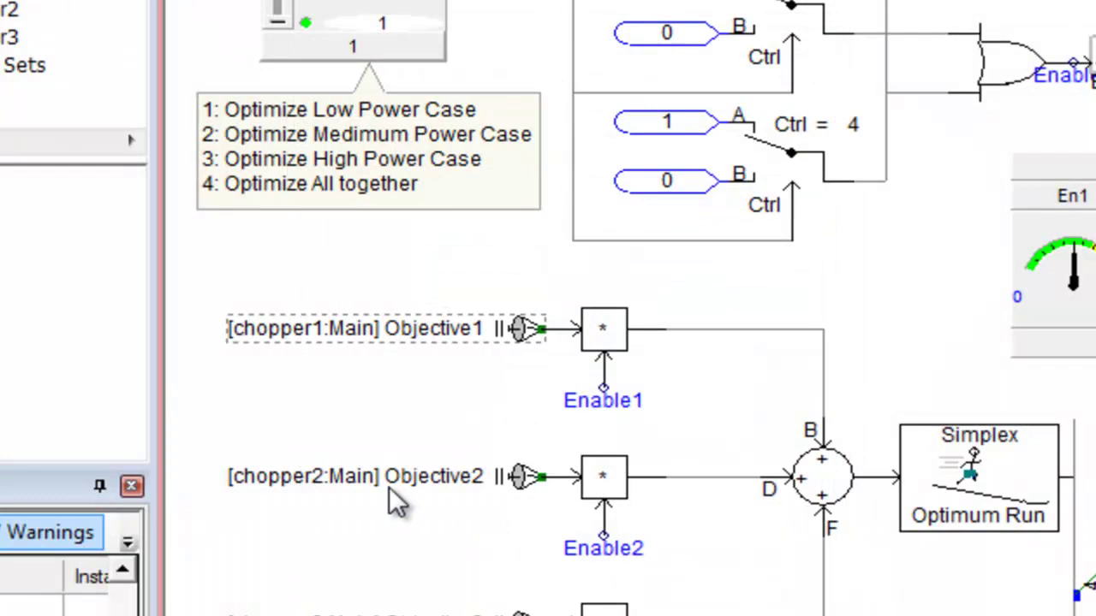
{"action": "double_click", "coordinate": [390, 495]}
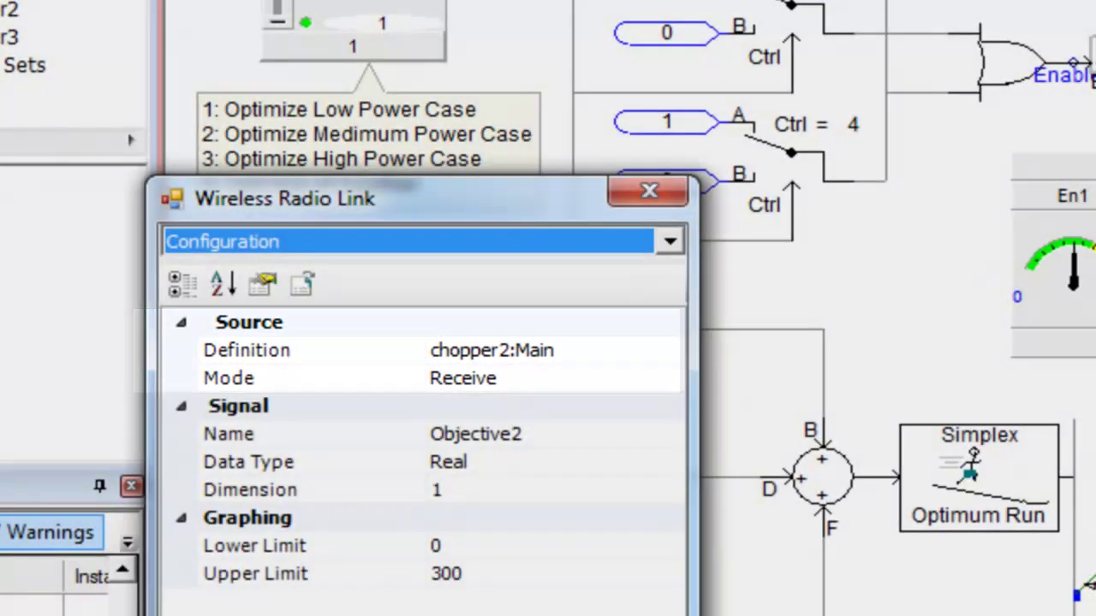
{"action": "key", "text": "Escape"}
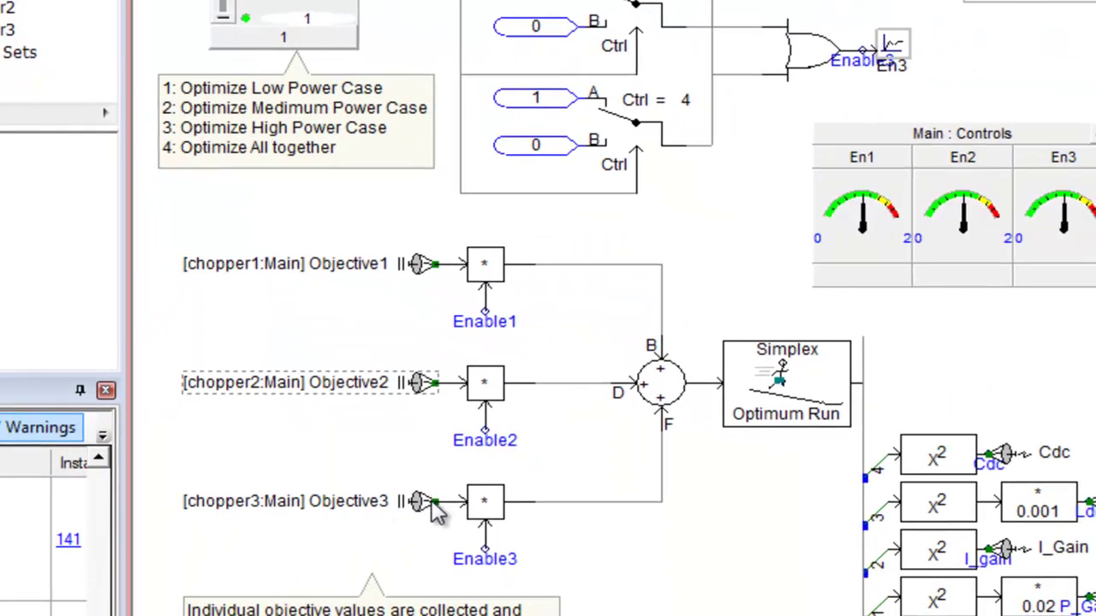
{"action": "double_click", "coordinate": [463, 539]}
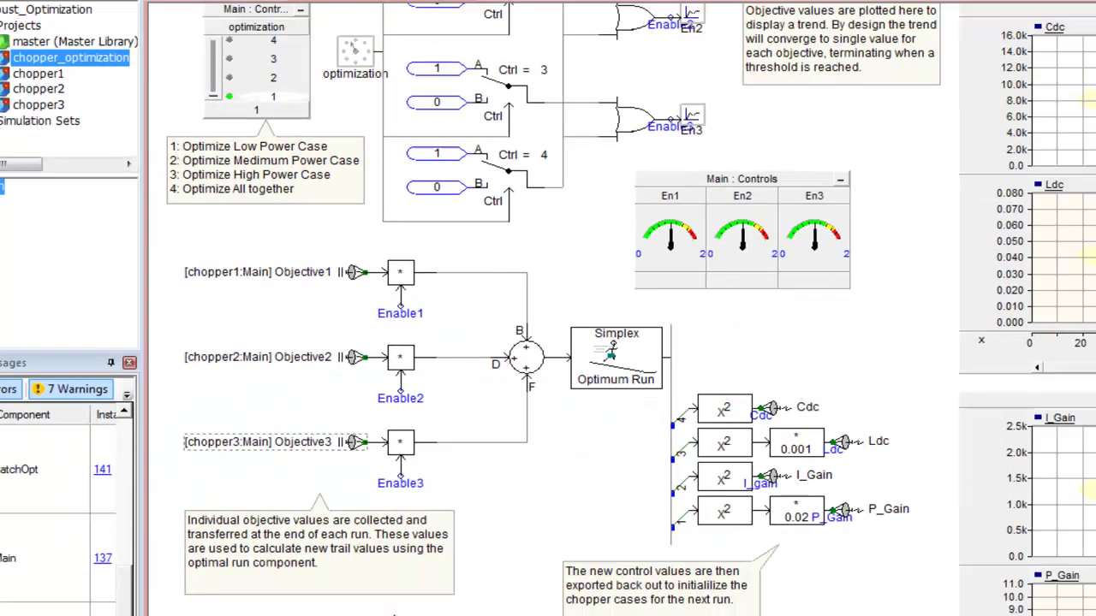
{"action": "scroll", "coordinate": [344, 538], "scroll_direction": "up", "scroll_amount": 5}
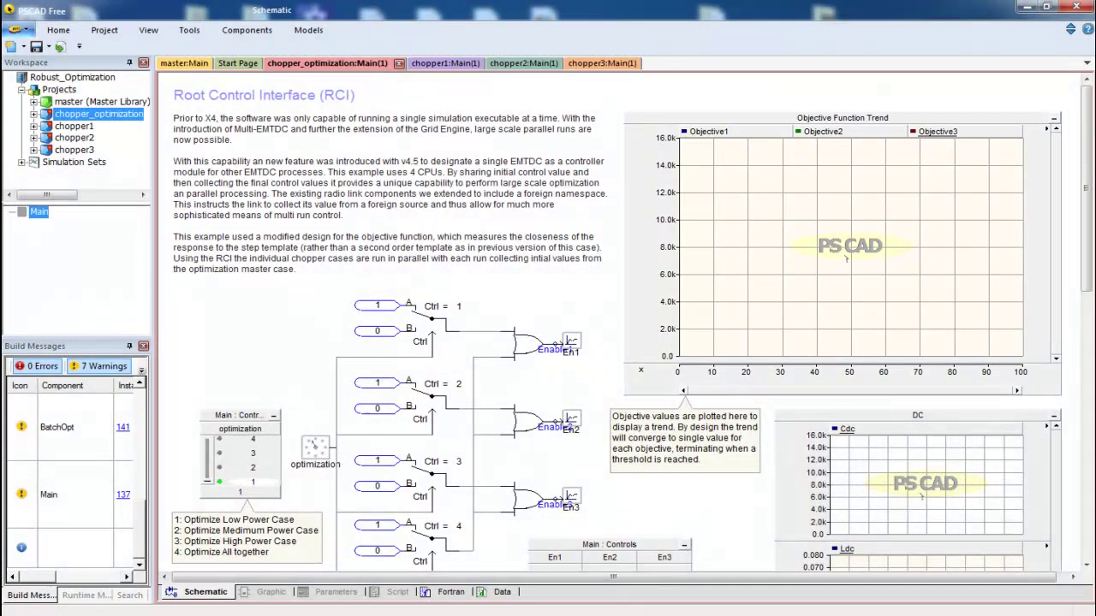
{"action": "left_click_drag", "start_coordinate": [1083, 157], "coordinate": [1091, 376]}
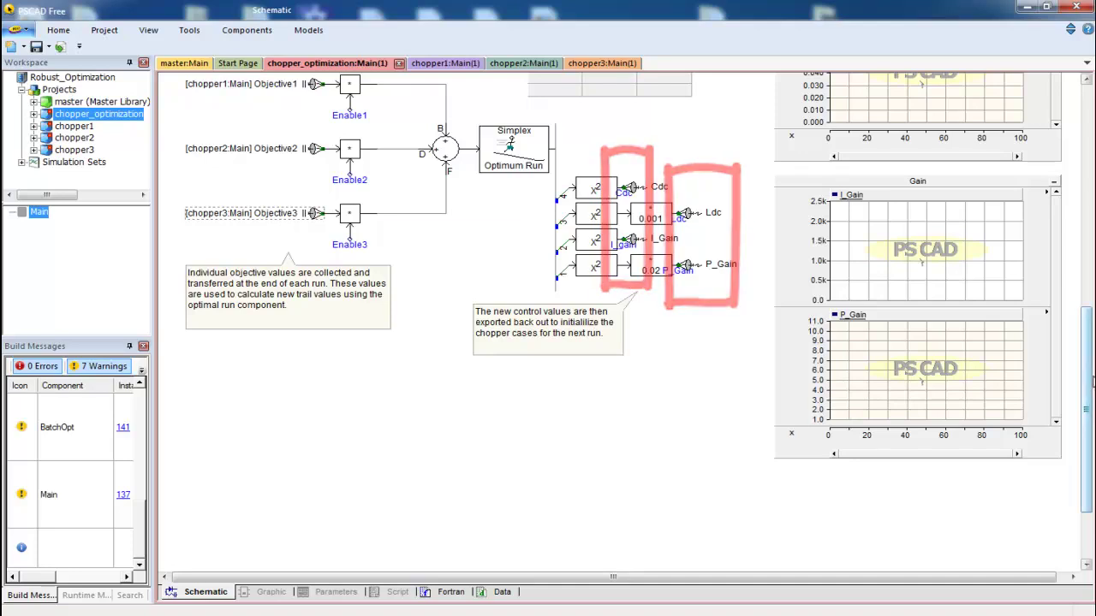
{"action": "mouse_move", "coordinate": [1092, 377]}
{"action": "left_mouse_down"}
{"action": "mouse_move", "coordinate": [1091, 154]}
{"action": "mouse_move", "coordinate": [1084, 159]}
{"action": "left_mouse_up"}
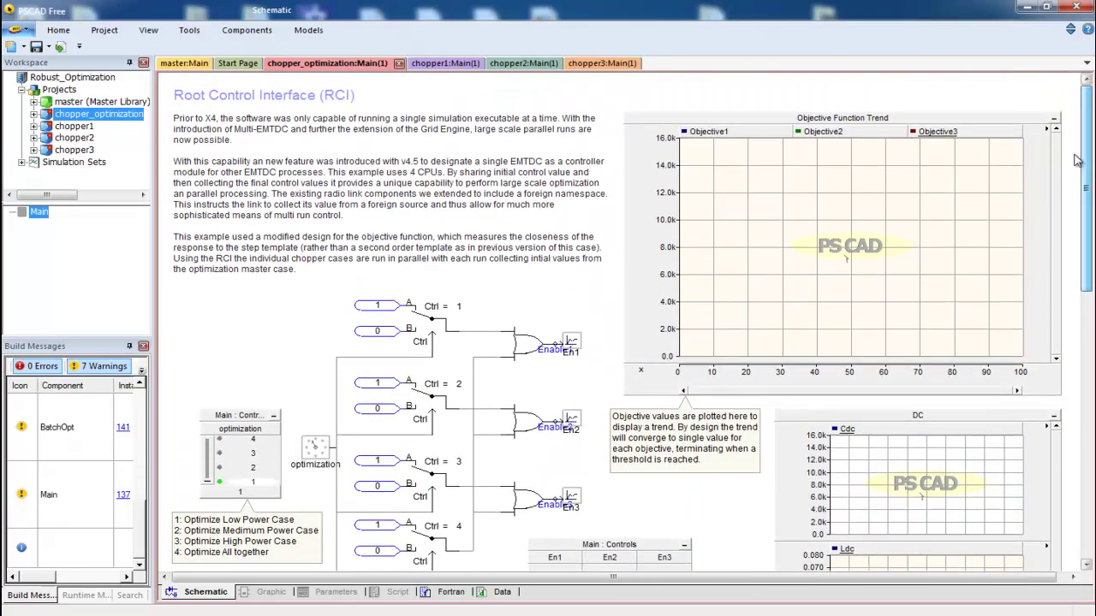
Open chopper1 and inspect the Cdc Wireless Radio Link's properties, cancelling without changes.
{"action": "double_click", "coordinate": [74, 127]}
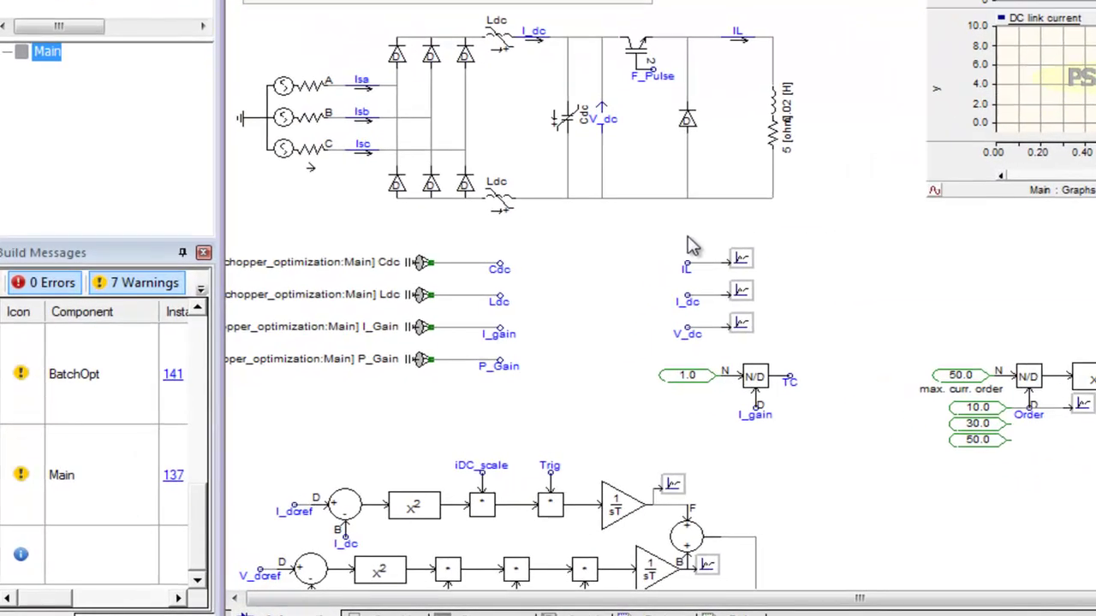
{"action": "double_click", "coordinate": [422, 267]}
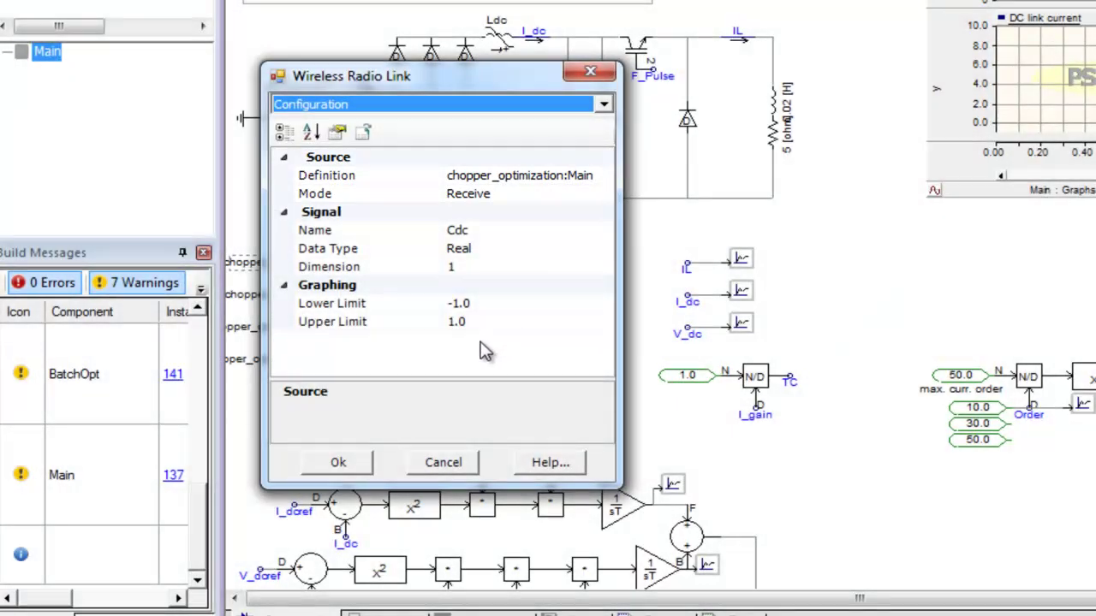
{"action": "left_click", "coordinate": [445, 466]}
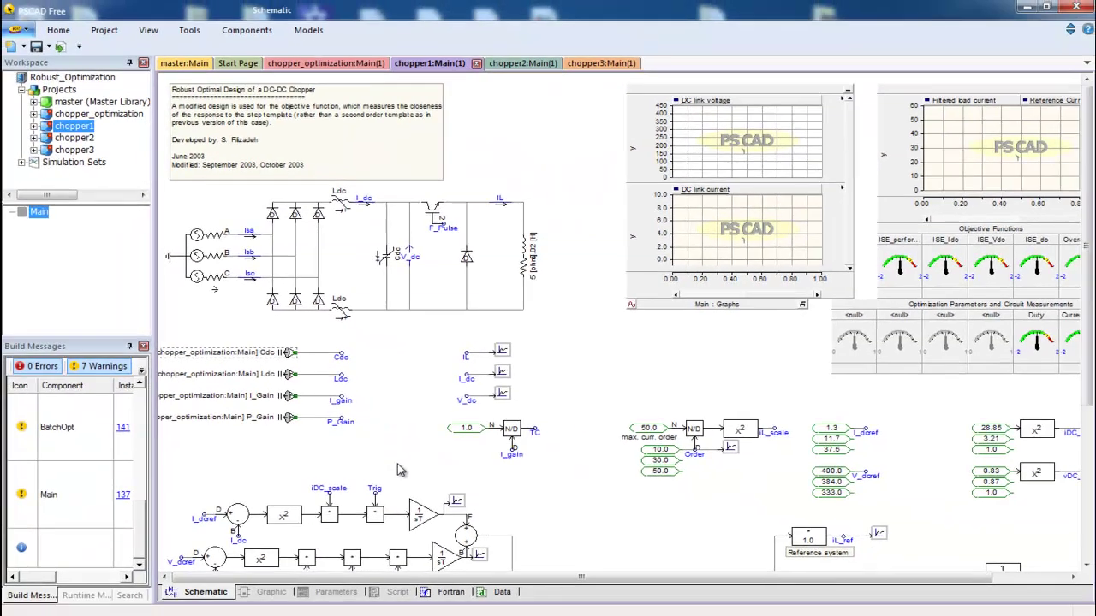
Switch from chopper1 to the chopper_optimization Root Control Interface page.
{"action": "scroll", "coordinate": [406, 471], "scroll_direction": "down", "scroll_amount": 5}
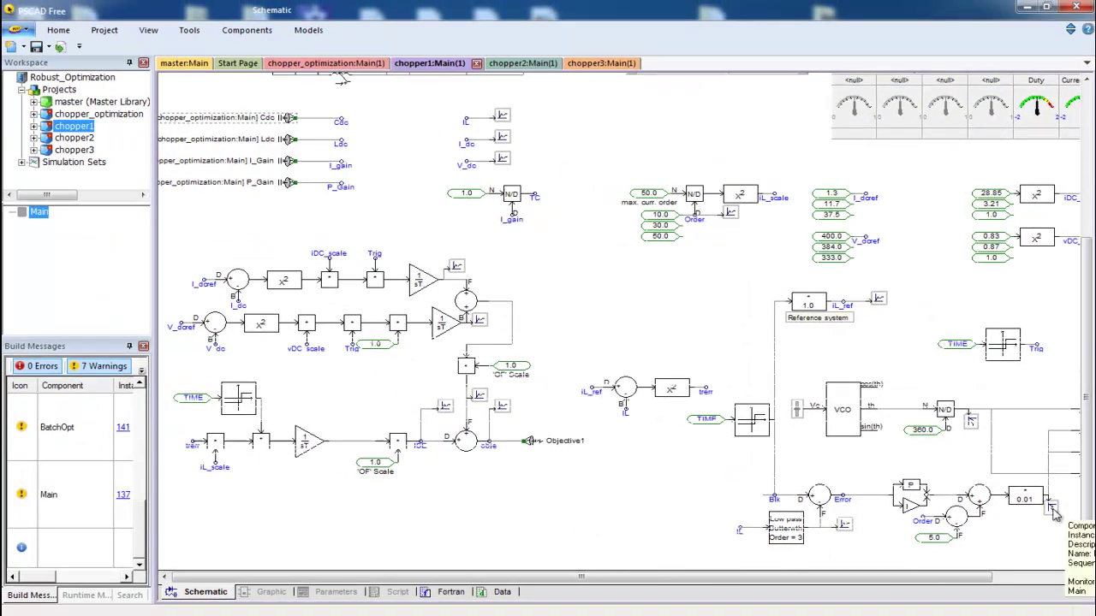
{"action": "double_click", "coordinate": [99, 114]}
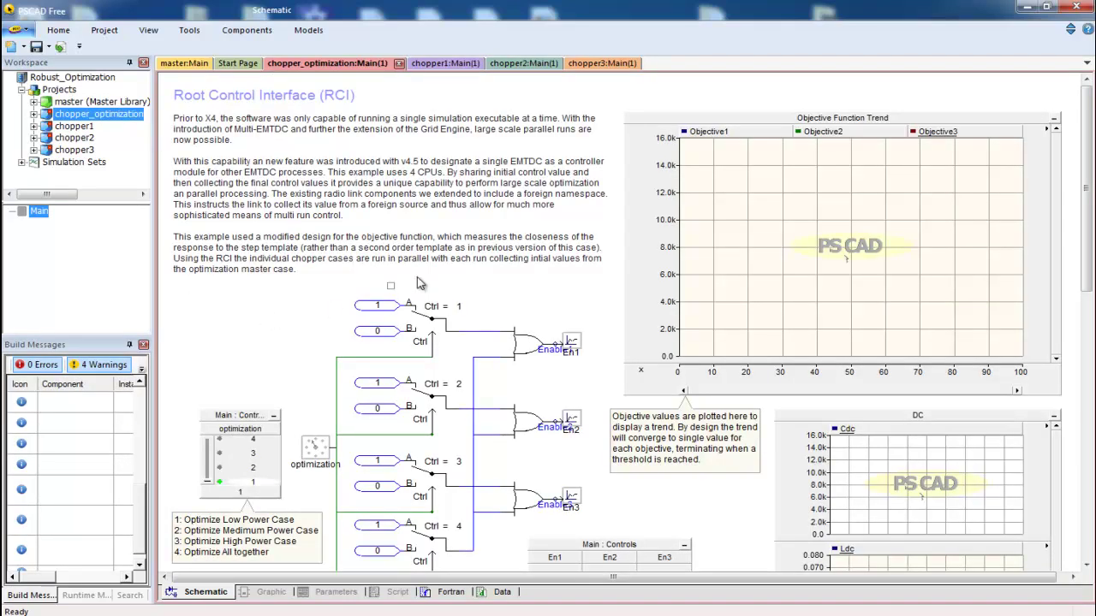
Start the whole simulation set running simultaneously via Run Simulation Set.
{"action": "left_click", "coordinate": [1071, 32]}
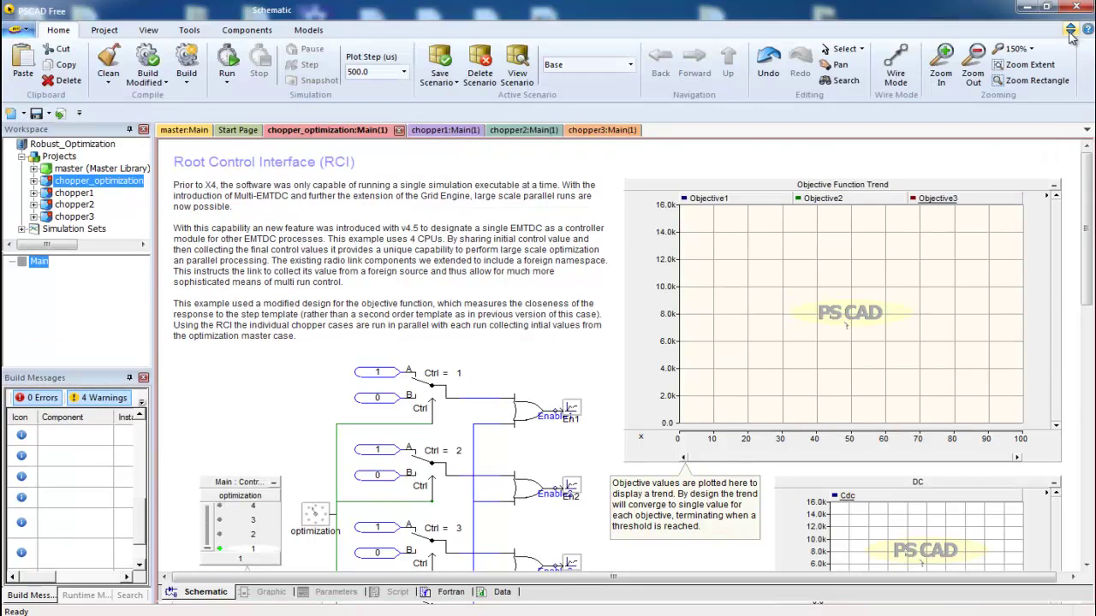
{"action": "left_click", "coordinate": [228, 78]}
{"action": "mouse_move", "coordinate": [306, 119]}
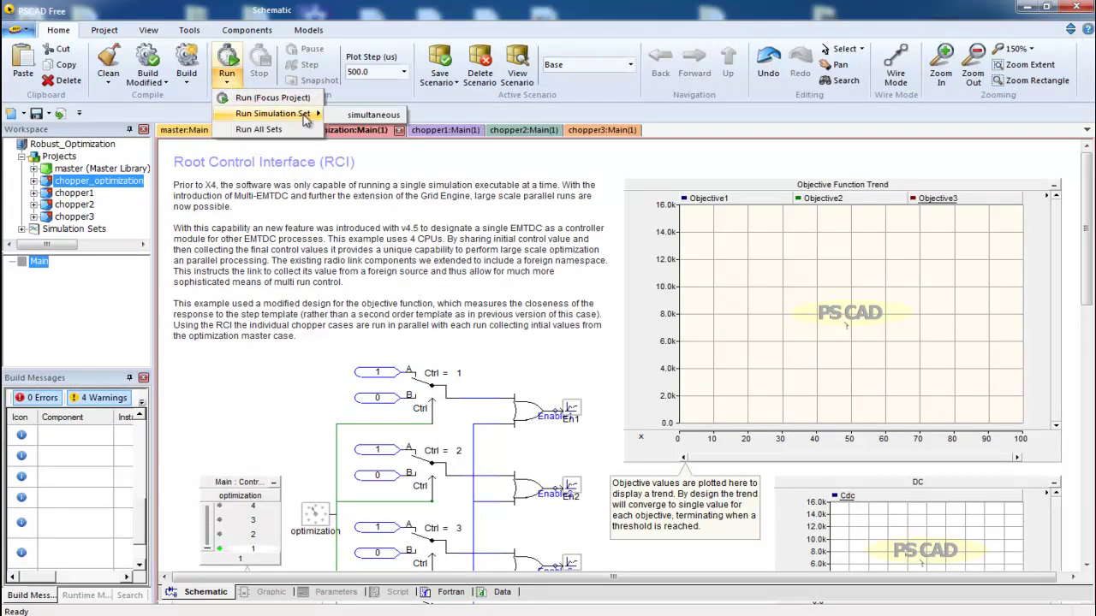
{"action": "left_click", "coordinate": [361, 116]}
{"action": "left_click", "coordinate": [1070, 29]}
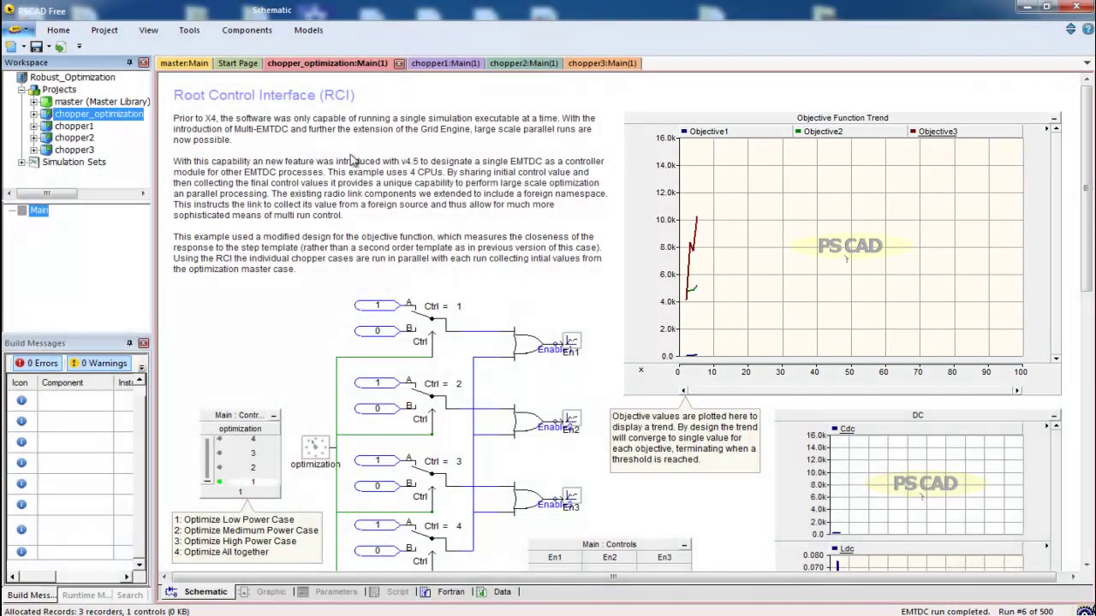
Watch chopper1, chopper2 and chopper3 run, then return to the master's Objective Function Trend.
{"action": "double_click", "coordinate": [75, 127]}
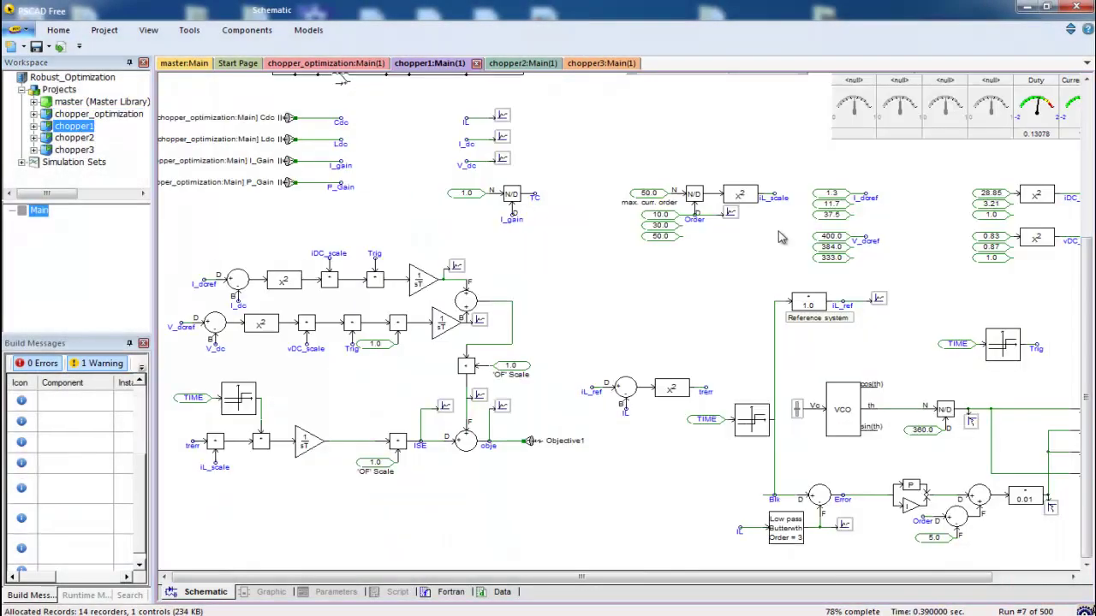
{"action": "scroll", "coordinate": [1053, 274], "scroll_direction": "up", "scroll_amount": 5}
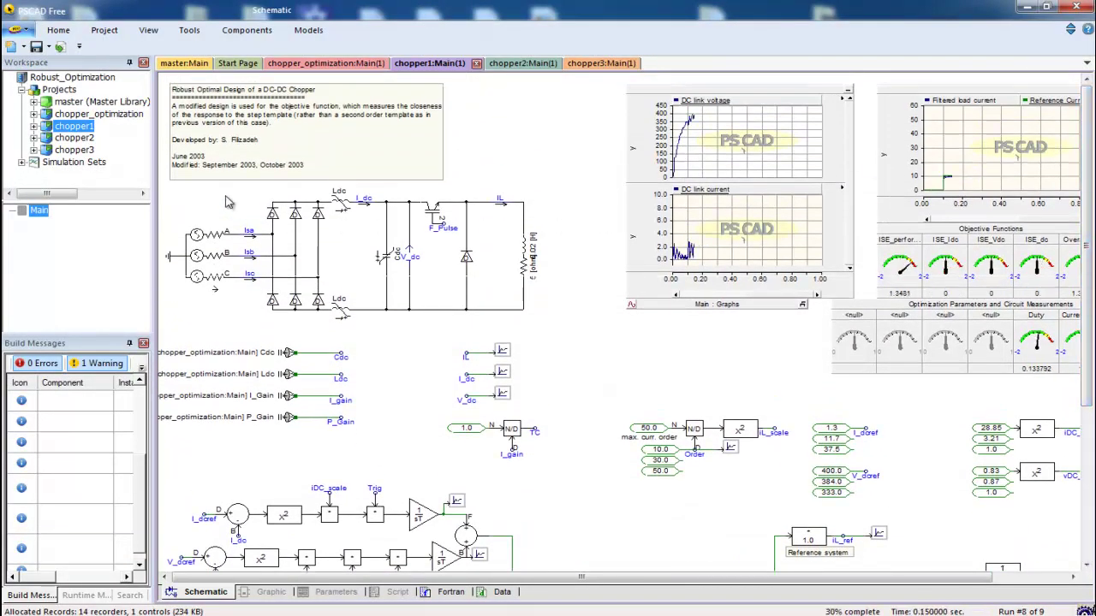
{"action": "left_click", "coordinate": [75, 140]}
{"action": "double_click", "coordinate": [75, 139]}
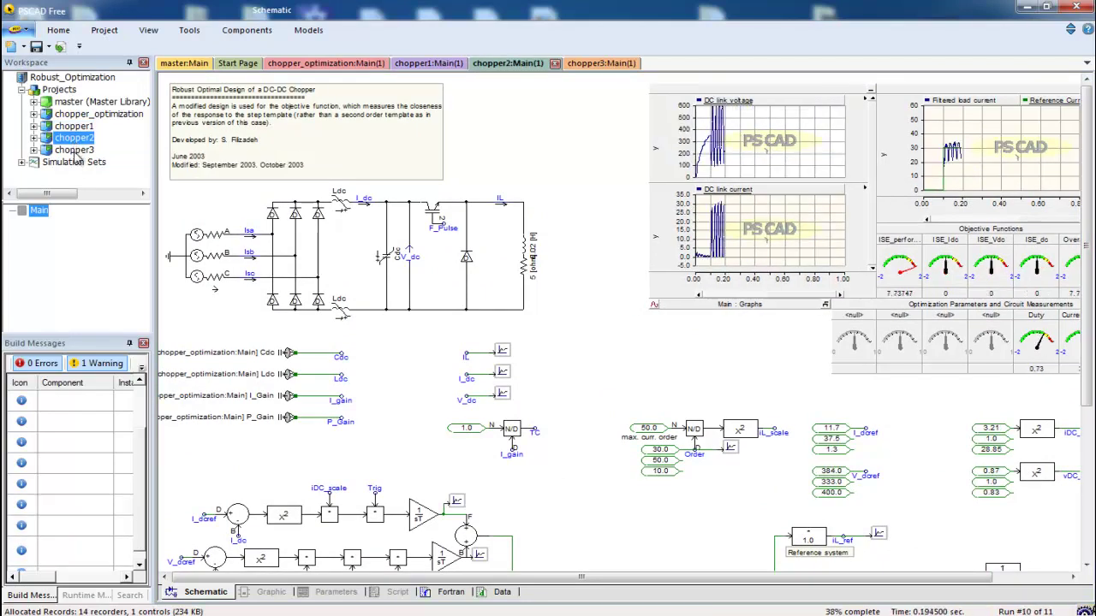
{"action": "double_click", "coordinate": [76, 152]}
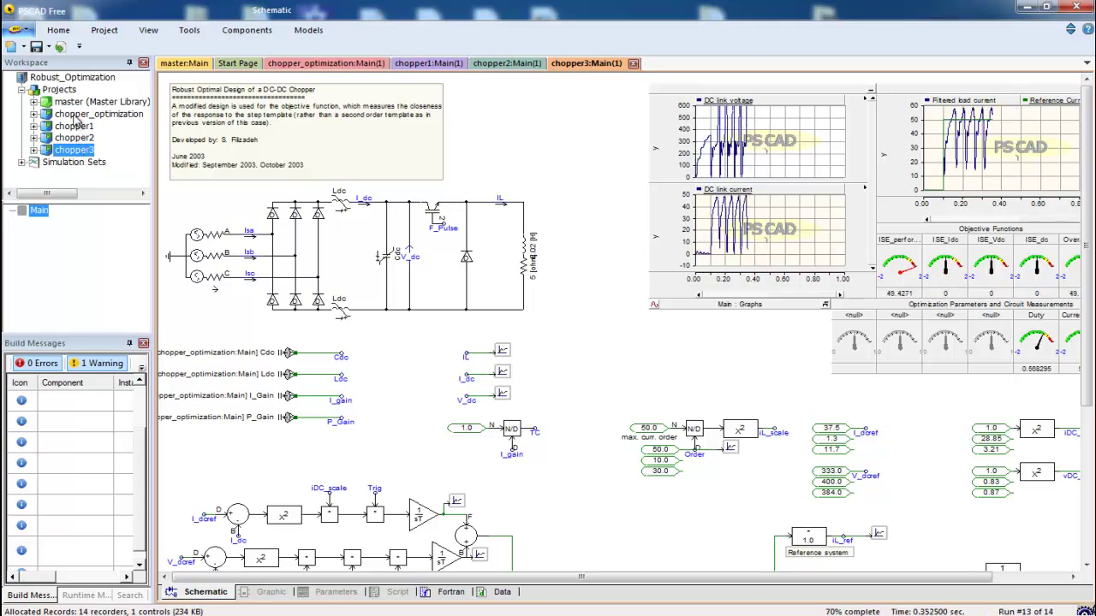
{"action": "left_click", "coordinate": [75, 118]}
{"action": "double_click", "coordinate": [75, 118]}
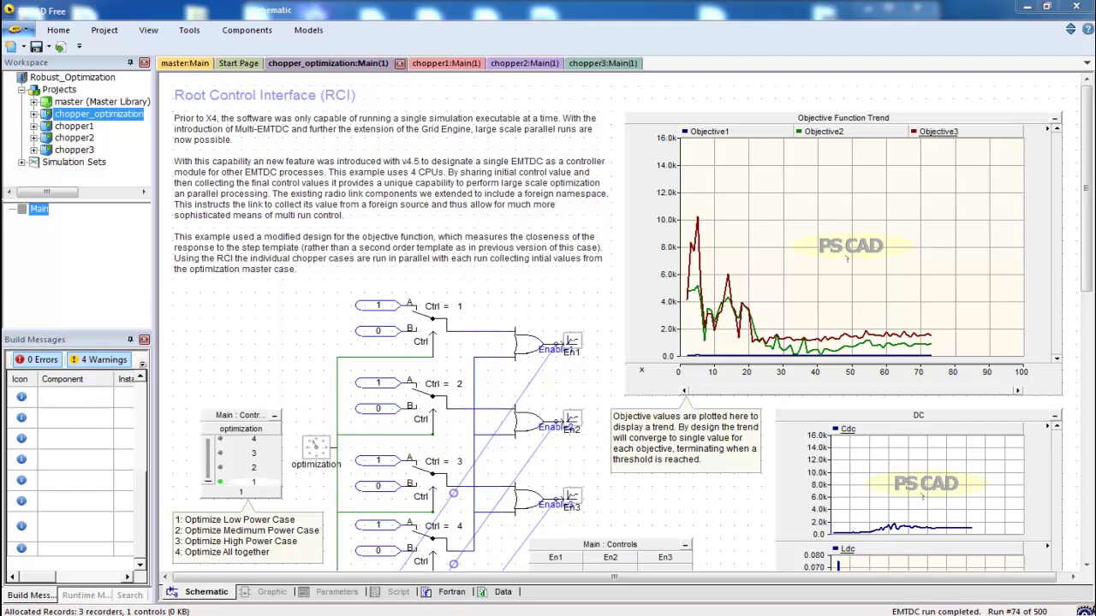
{"action": "left_click_drag", "start_coordinate": [1085, 267], "coordinate": [1087, 355]}
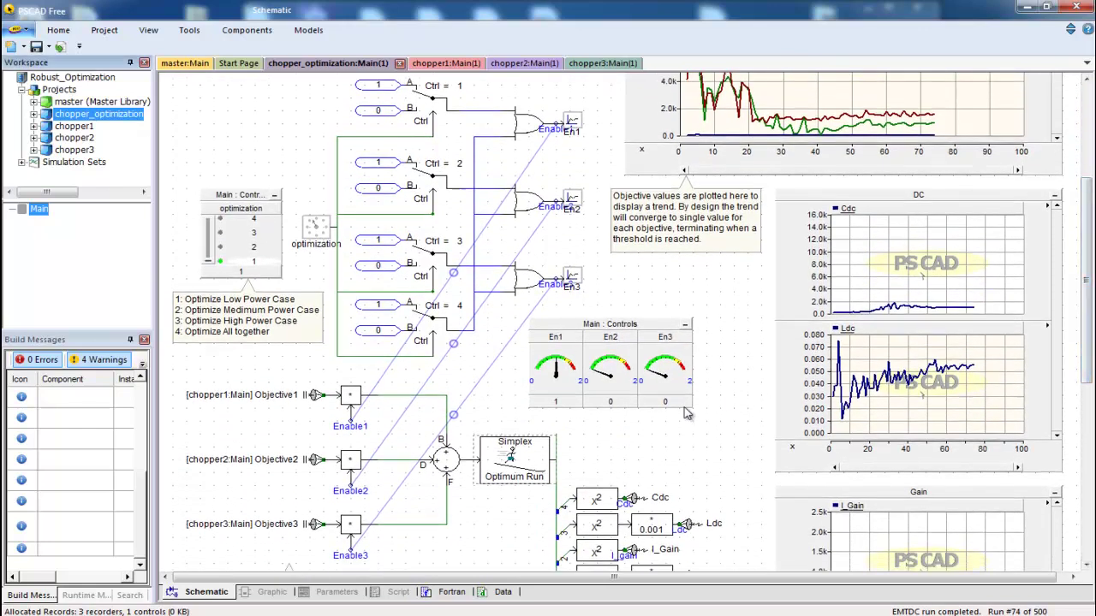
{"action": "double_click", "coordinate": [535, 458]}
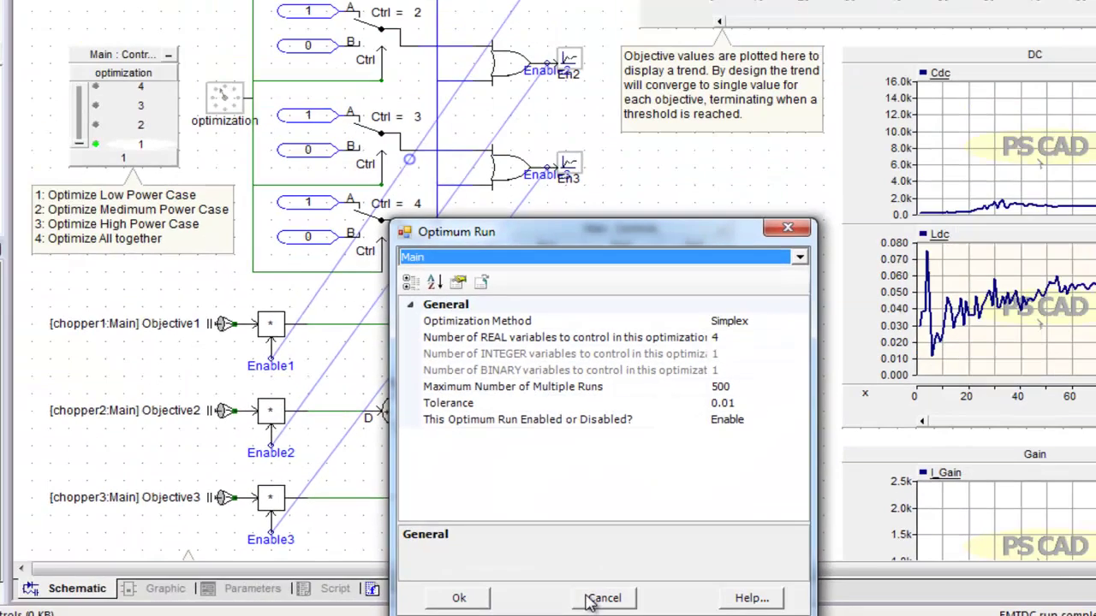
{"action": "left_click", "coordinate": [588, 602]}
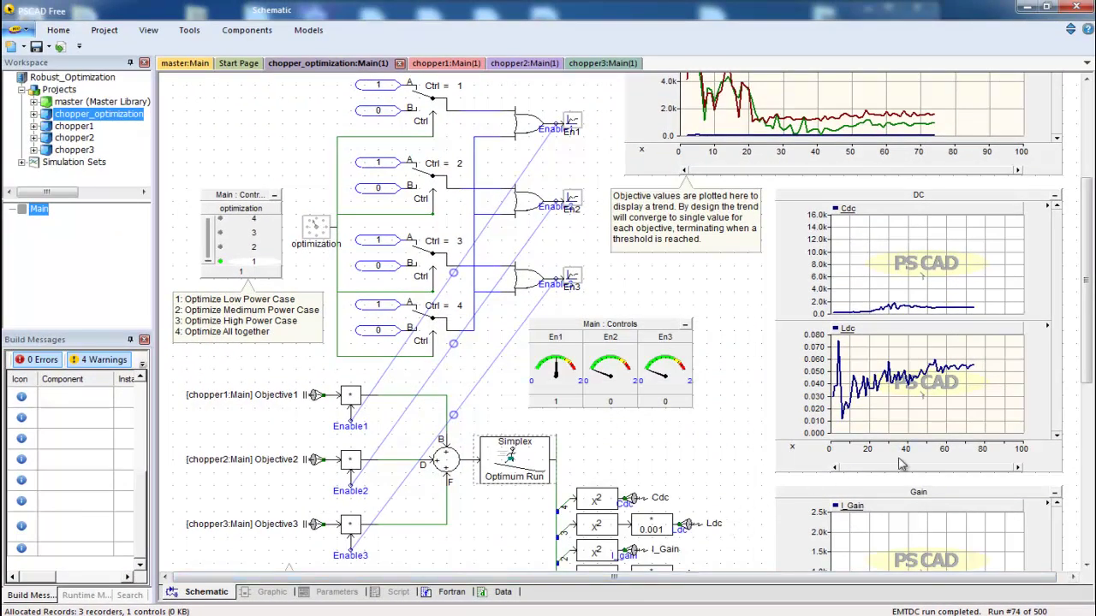
{"action": "scroll", "coordinate": [1001, 418], "scroll_direction": "up", "scroll_amount": 5}
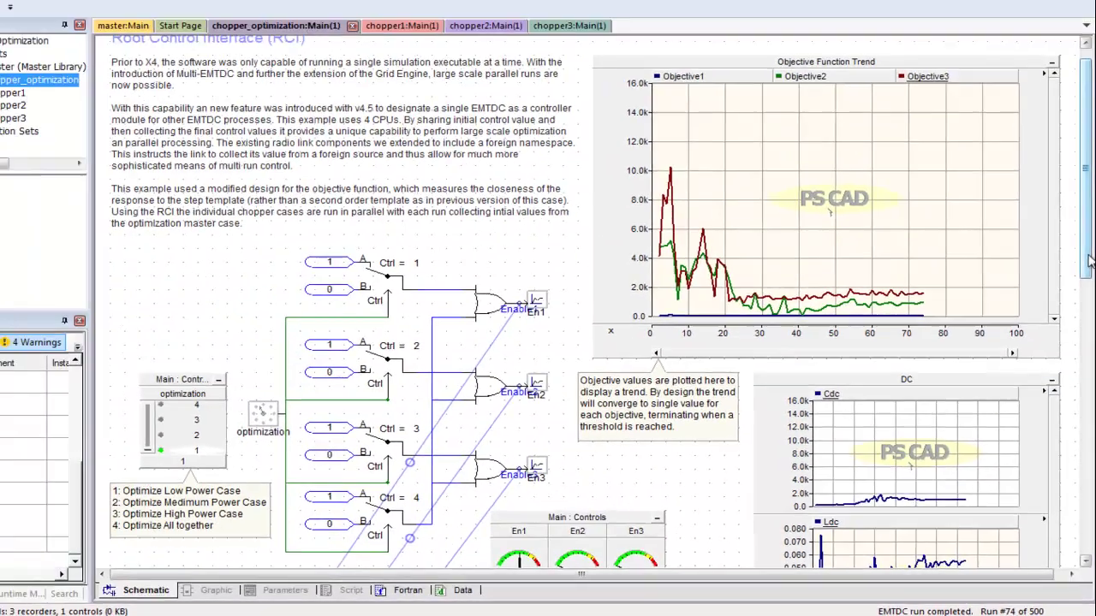
{"action": "left_click_drag", "start_coordinate": [1089, 261], "coordinate": [1087, 353]}
{"action": "scroll", "coordinate": [1089, 369], "scroll_direction": "down", "scroll_amount": 5}
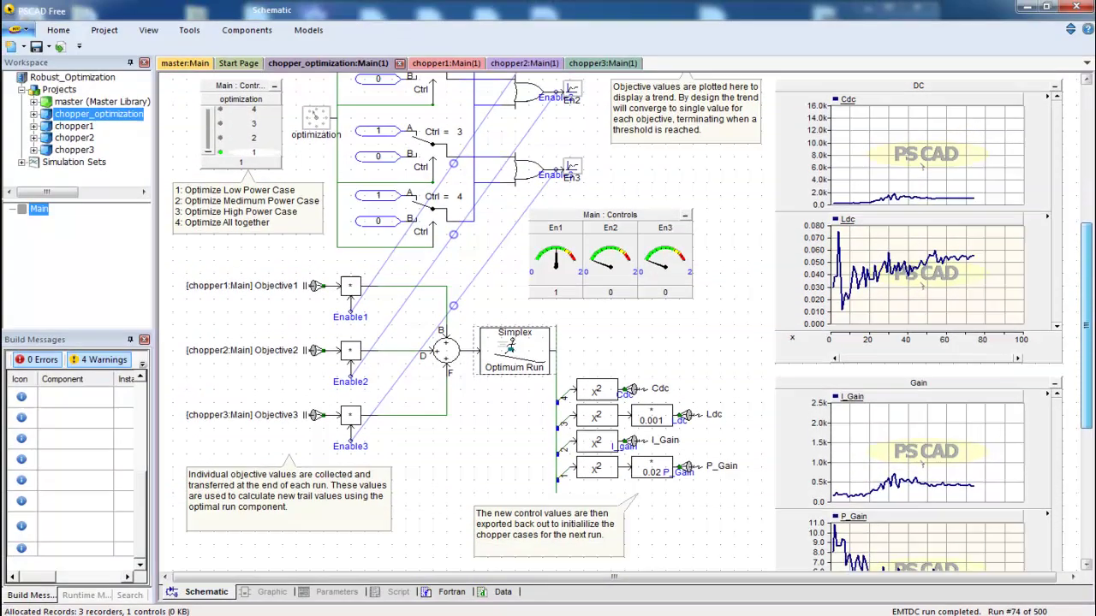